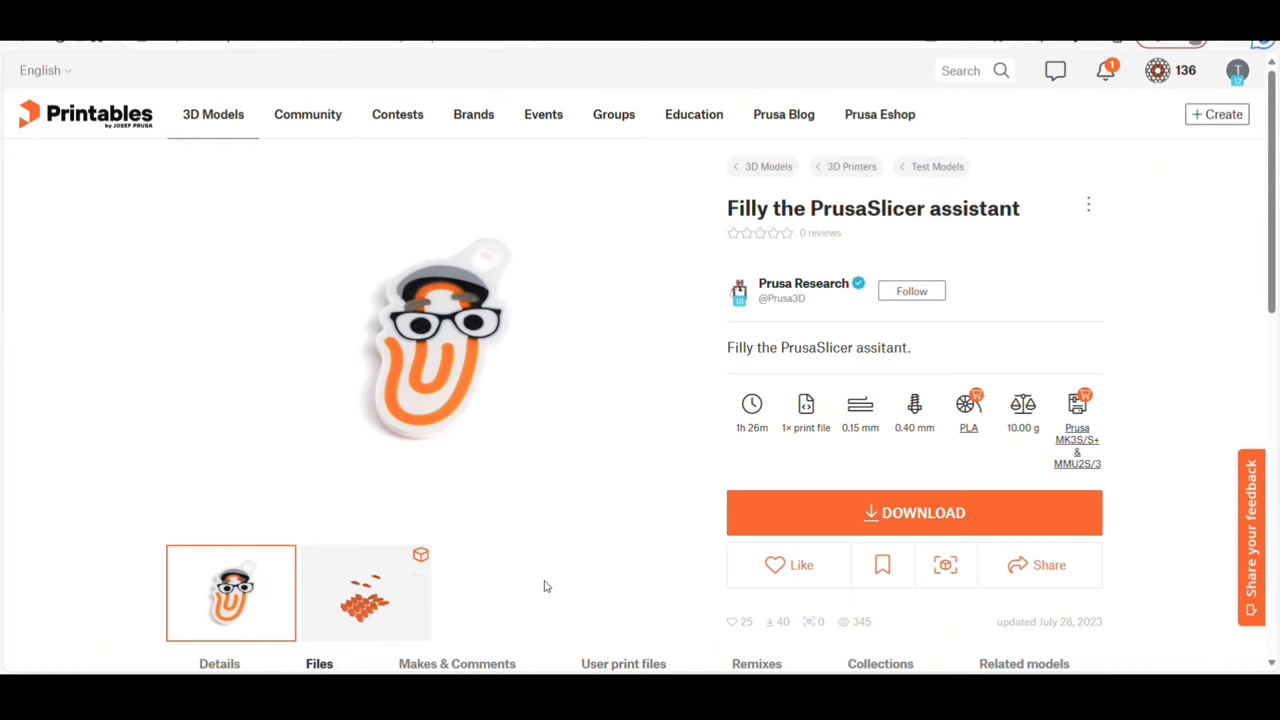
# Scroll the Filly keychain Printables page and read the details listing the five PLA filament colours
pyautogui.scroll(-2, 1177, 374)
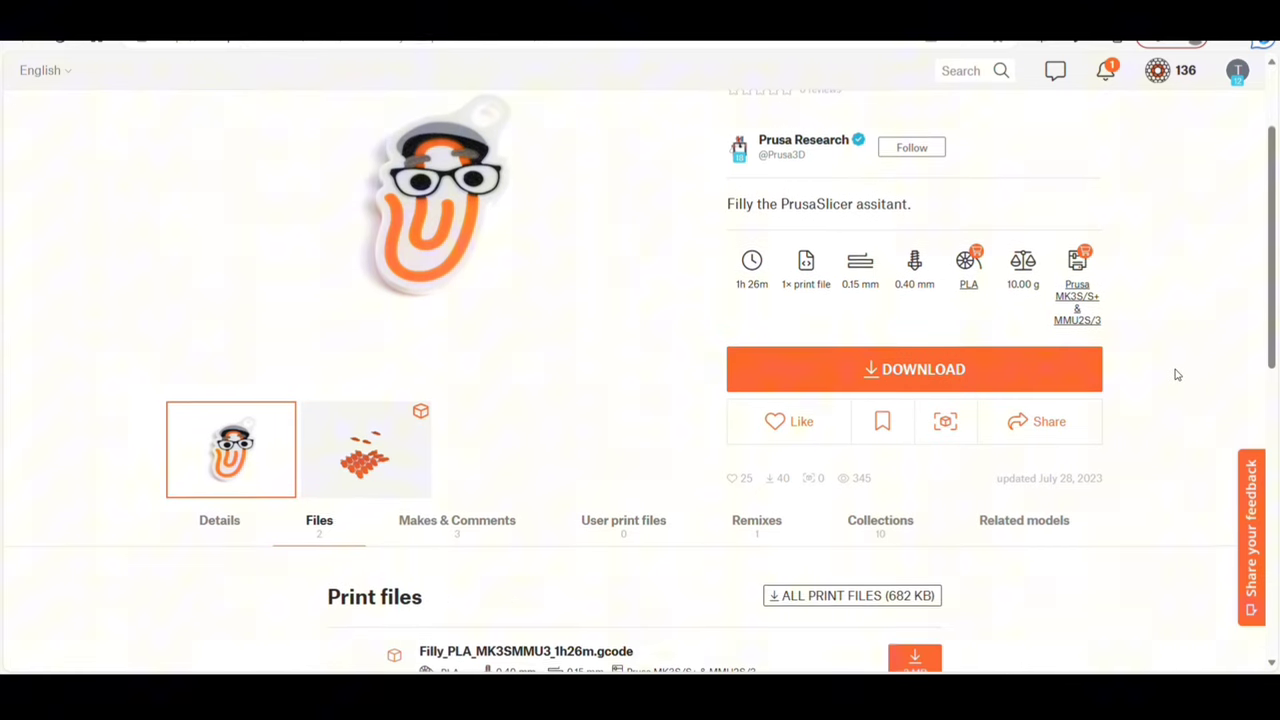
pyautogui.scroll(-1, 1177, 374)
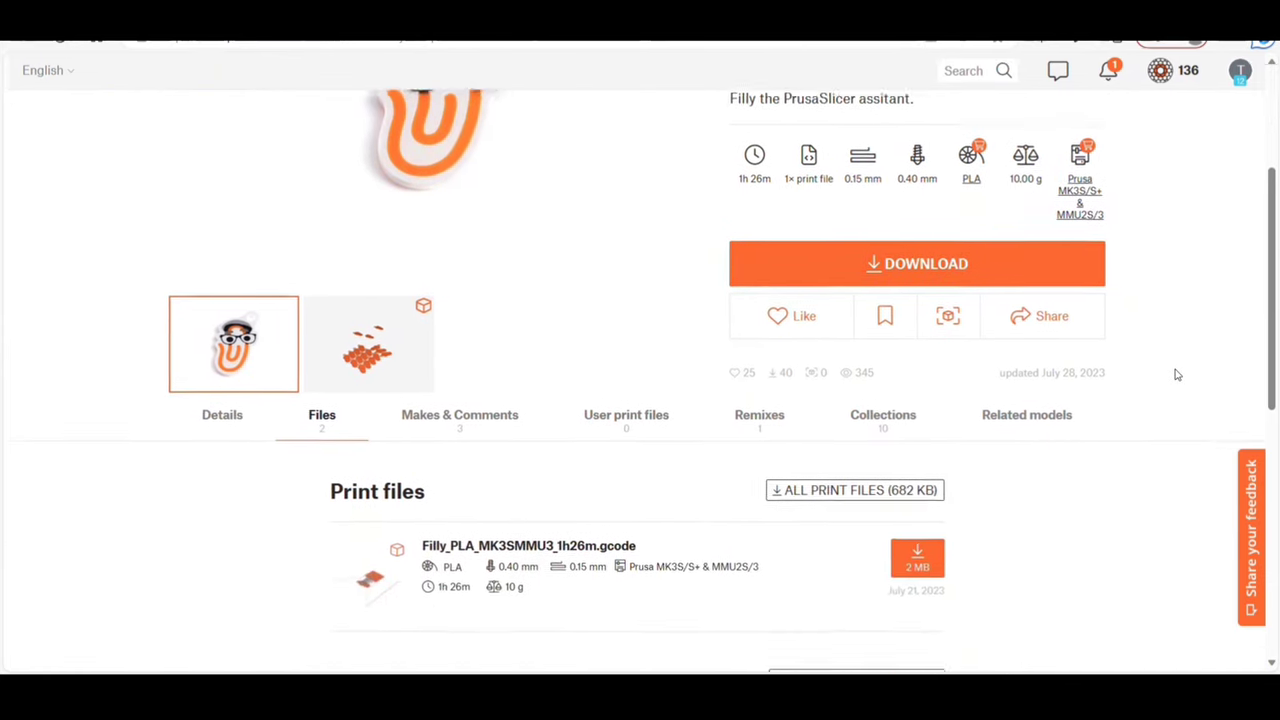
pyautogui.scroll(-1, 1177, 374)
pyautogui.scroll(-1, 1177, 374)
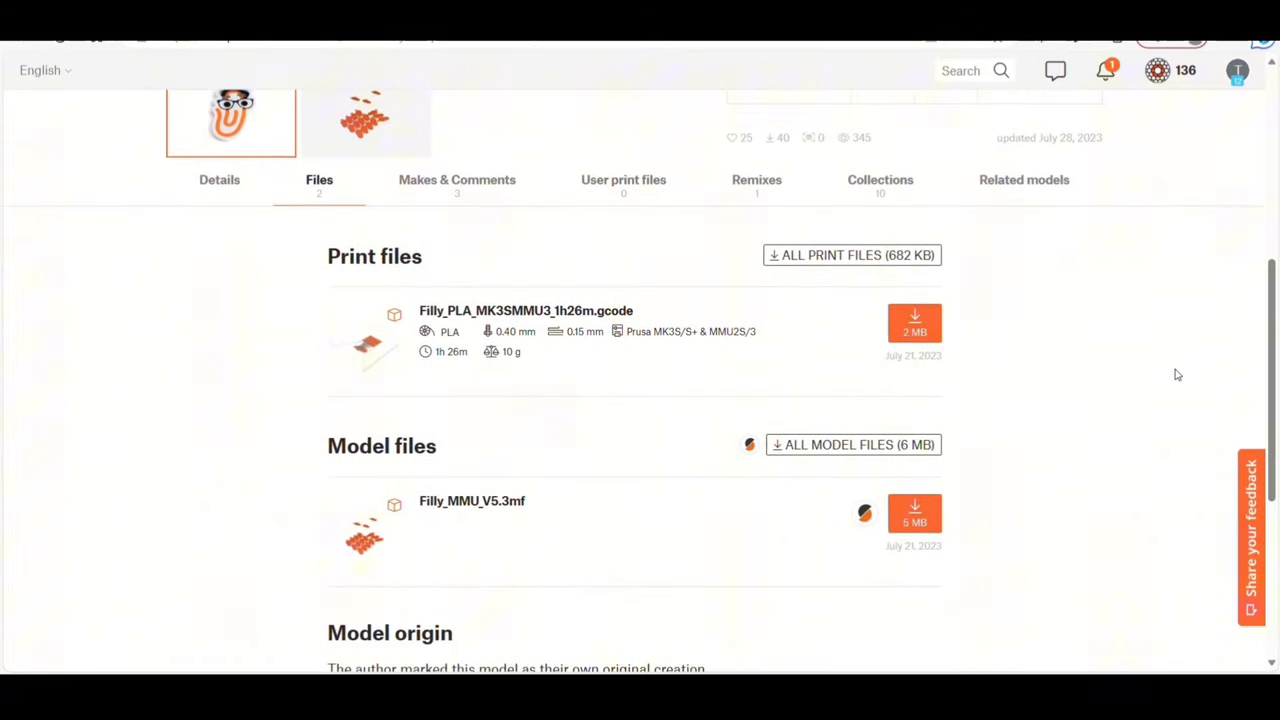
pyautogui.scroll(-1, 1160, 420)
pyautogui.scroll(1, 1156, 428)
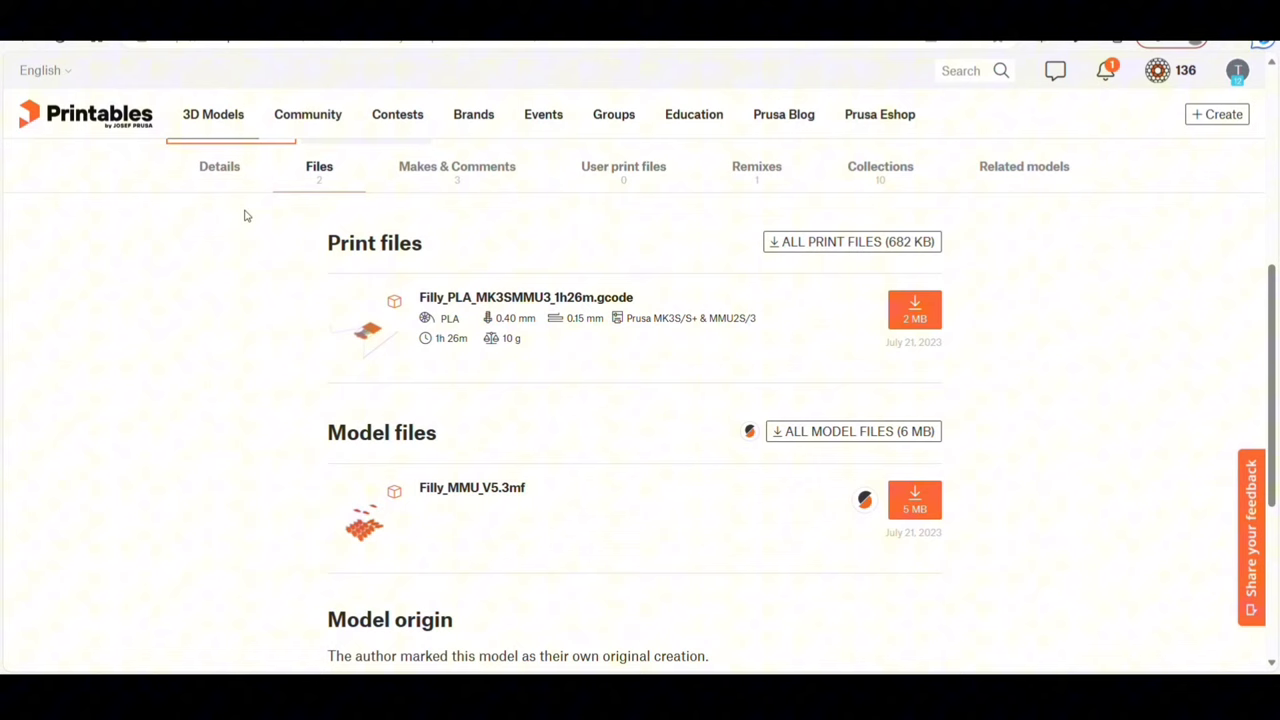
pyautogui.moveTo(245, 215); pyautogui.dragTo(209, 168)
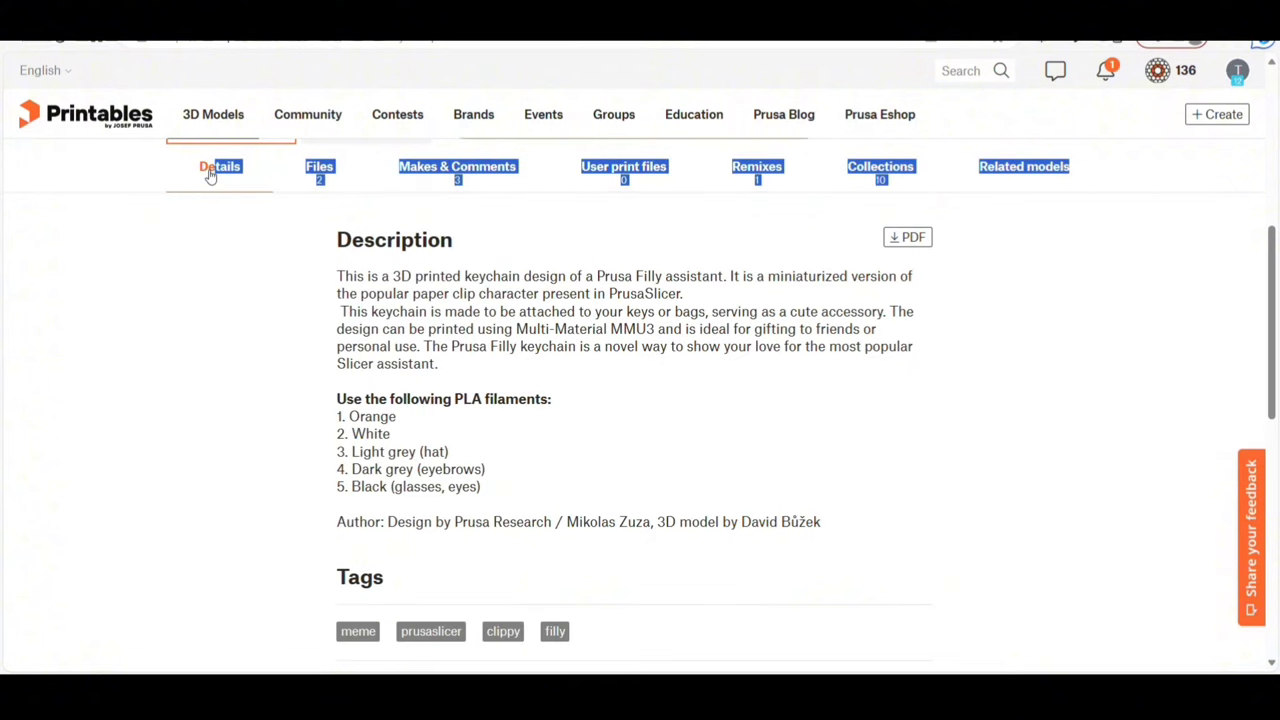
pyautogui.click(222, 374)
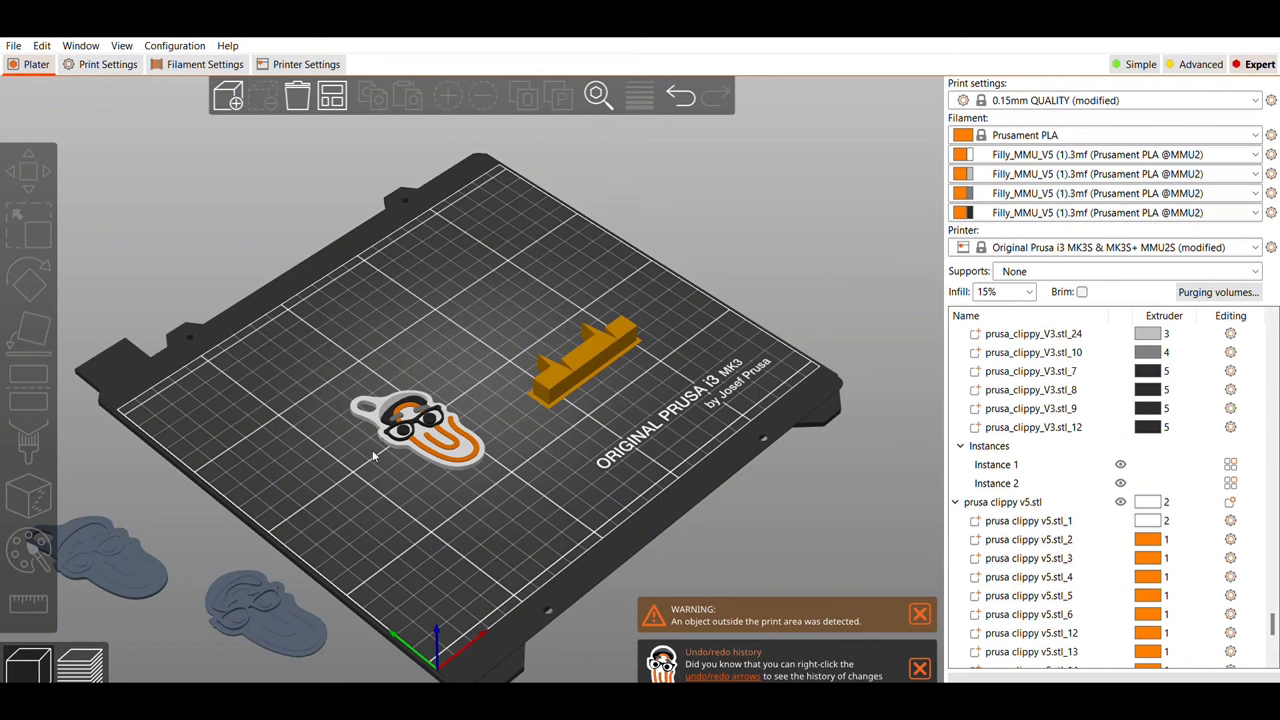
# Delete the two grey keychain copies lying off the bed
pyautogui.click(431, 412)
pyautogui.click(433, 416)
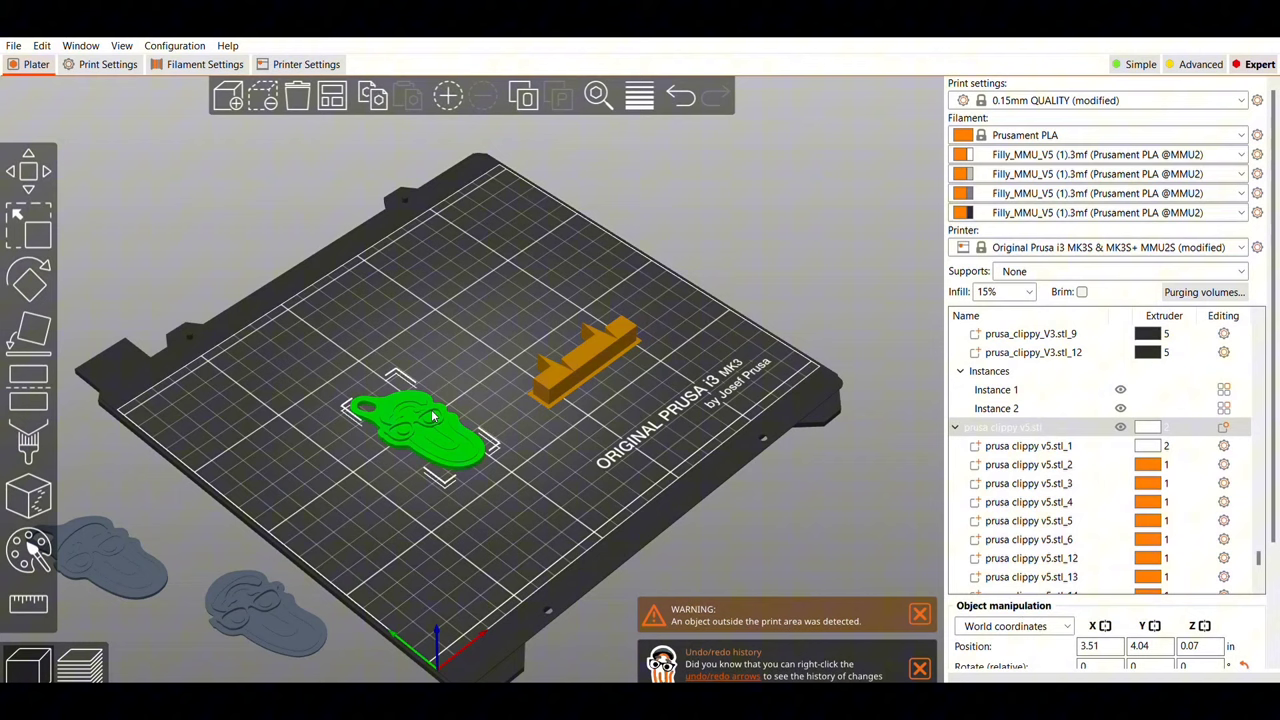
pyautogui.click(227, 587)
pyautogui.scroll(-2, 288, 568)
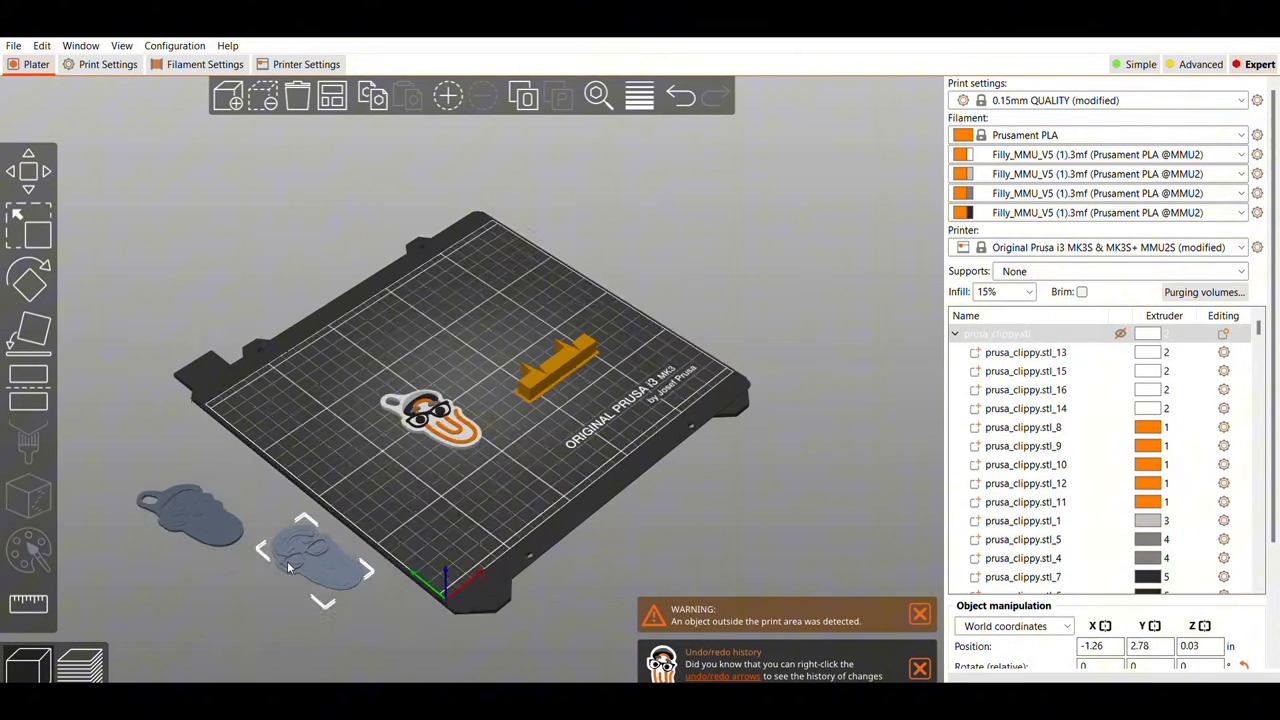
pyautogui.scroll(-3, 288, 568)
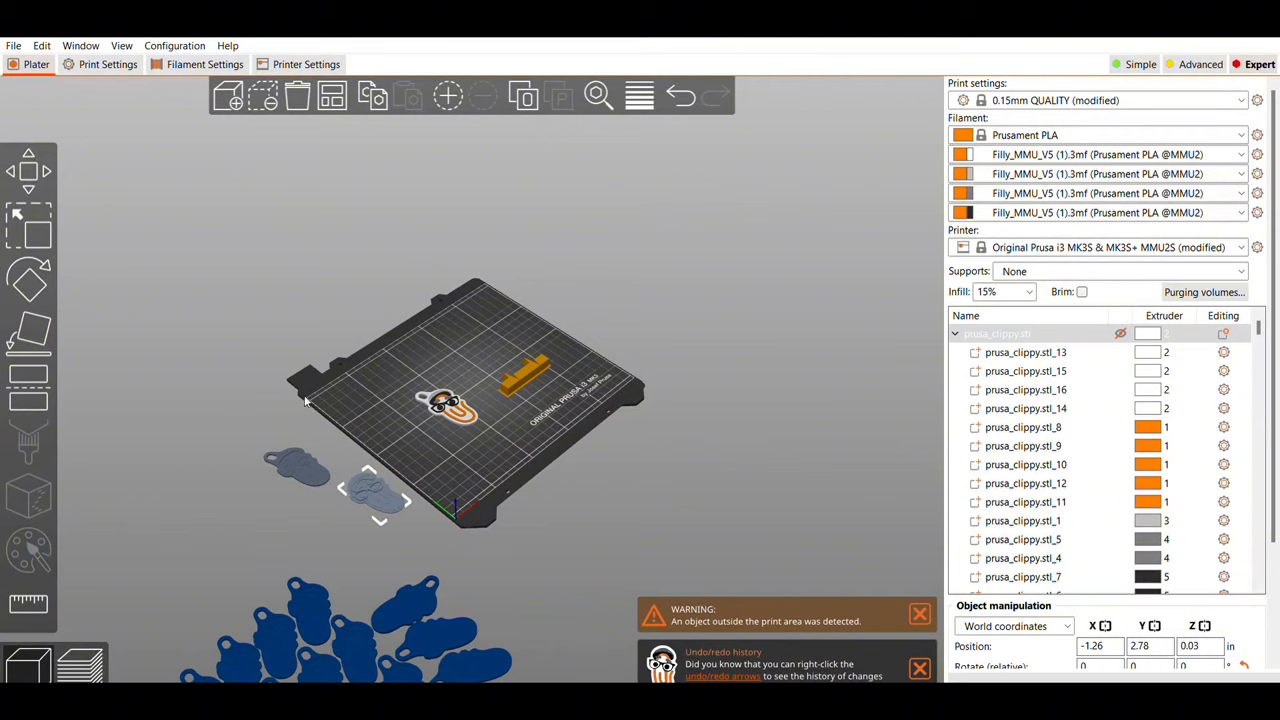
pyautogui.click(323, 429)
pyautogui.click(307, 457)
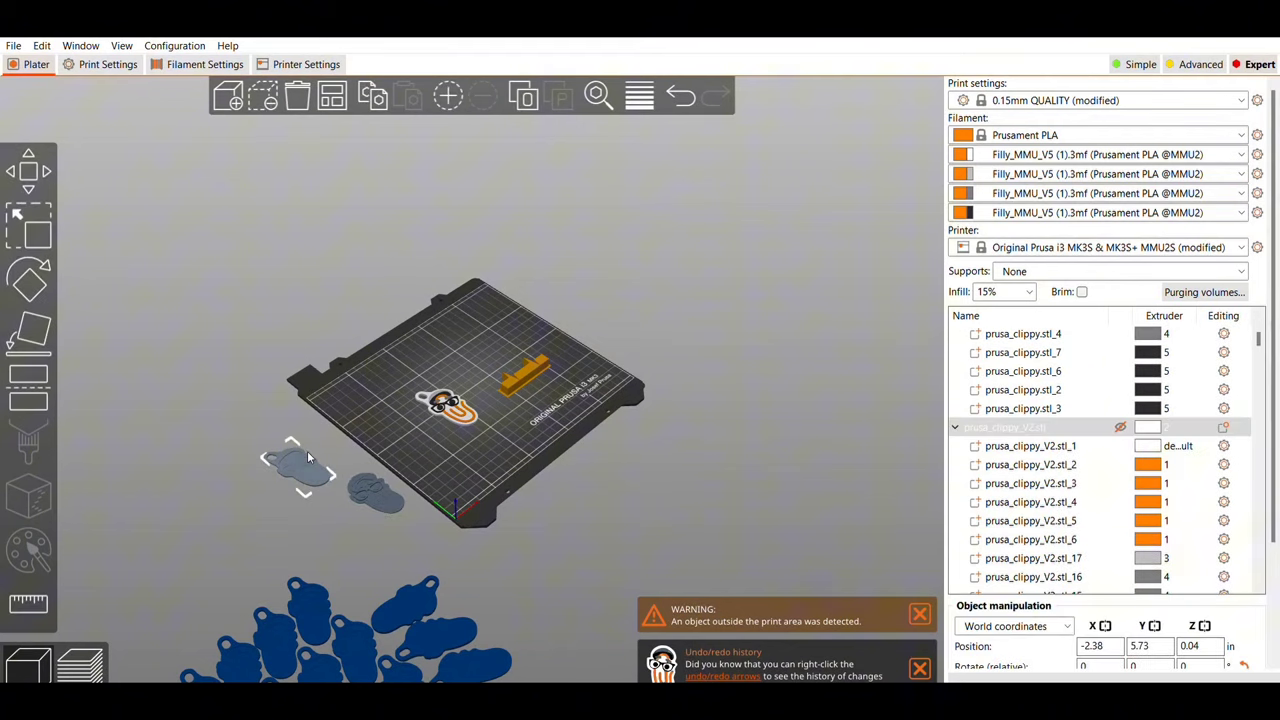
pyautogui.press('Delete')
pyautogui.click(374, 473)
pyautogui.press('Delete')
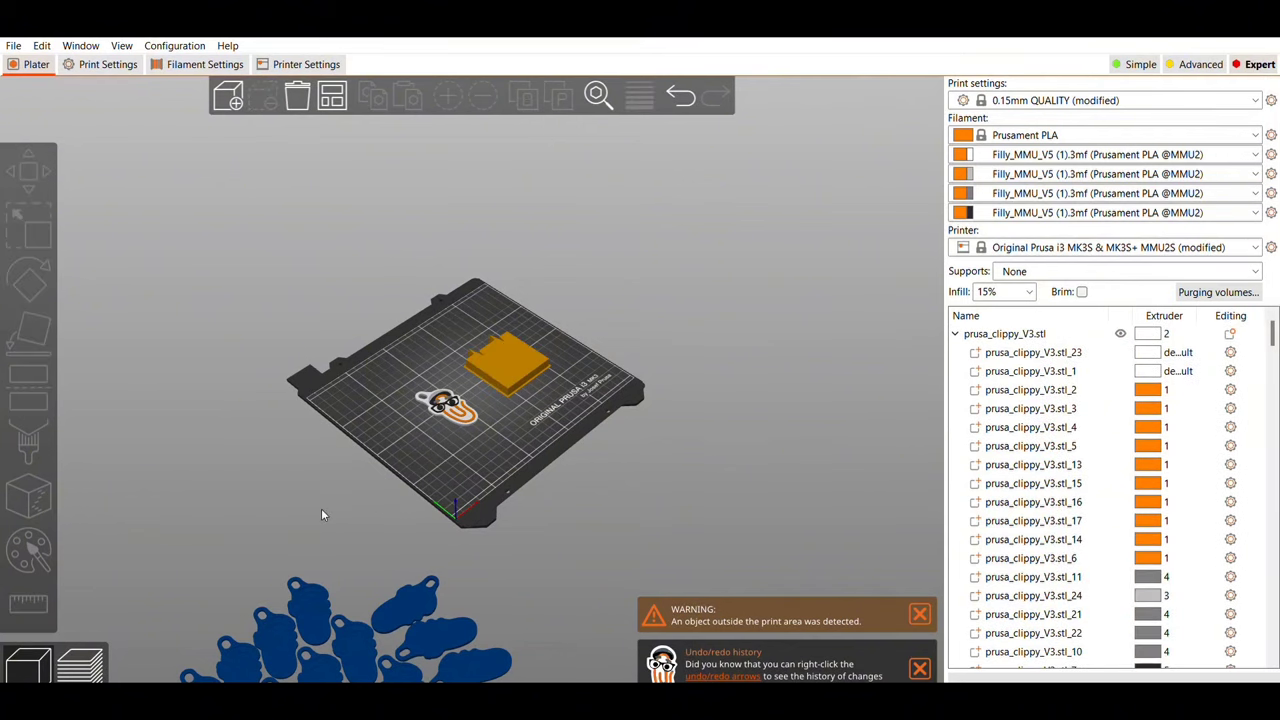
# Box-select the cluster of blue keychains and delete them
pyautogui.scroll(-2, 321, 508)
pyautogui.moveTo(283, 483)
pyautogui.keyDown('shift'); pyautogui.mouseDown()
pyautogui.moveTo(506, 626)
pyautogui.moveTo(513, 652)
pyautogui.mouseUp(); pyautogui.keyUp('shift')
pyautogui.press('Delete')
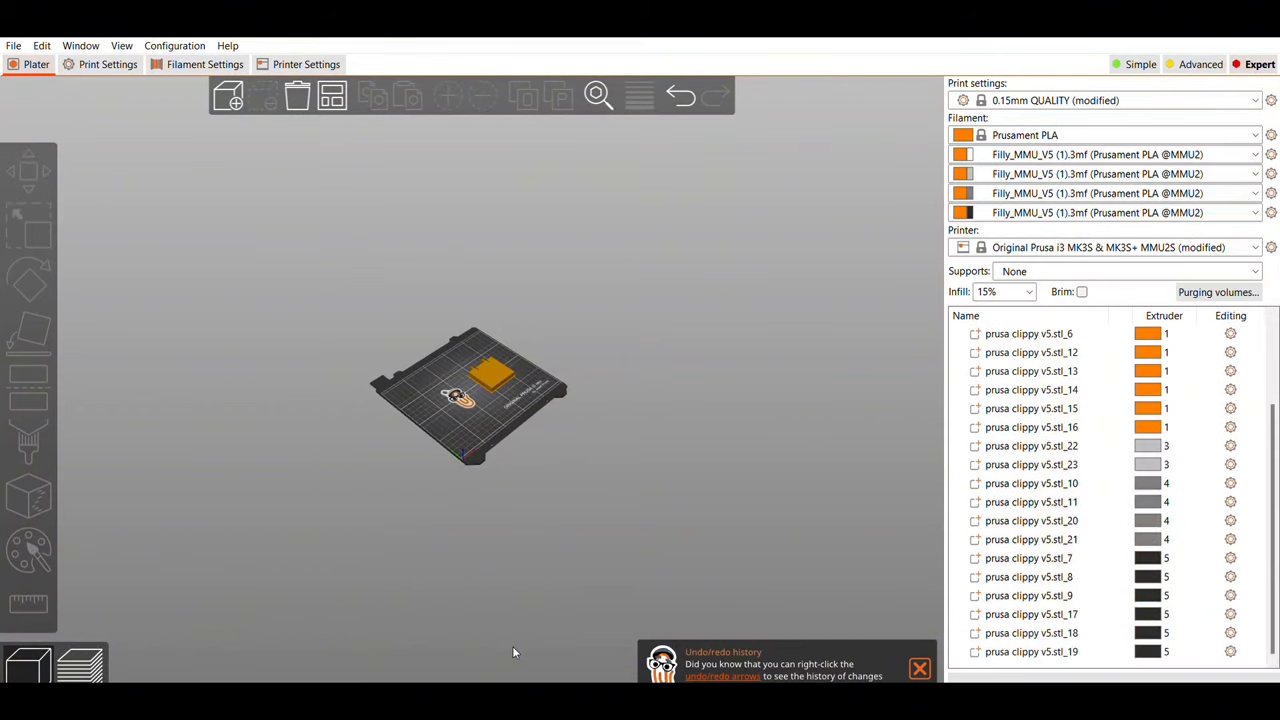
# Arrange the plate and set all five filament slots to Generic PLA
pyautogui.click(332, 95)
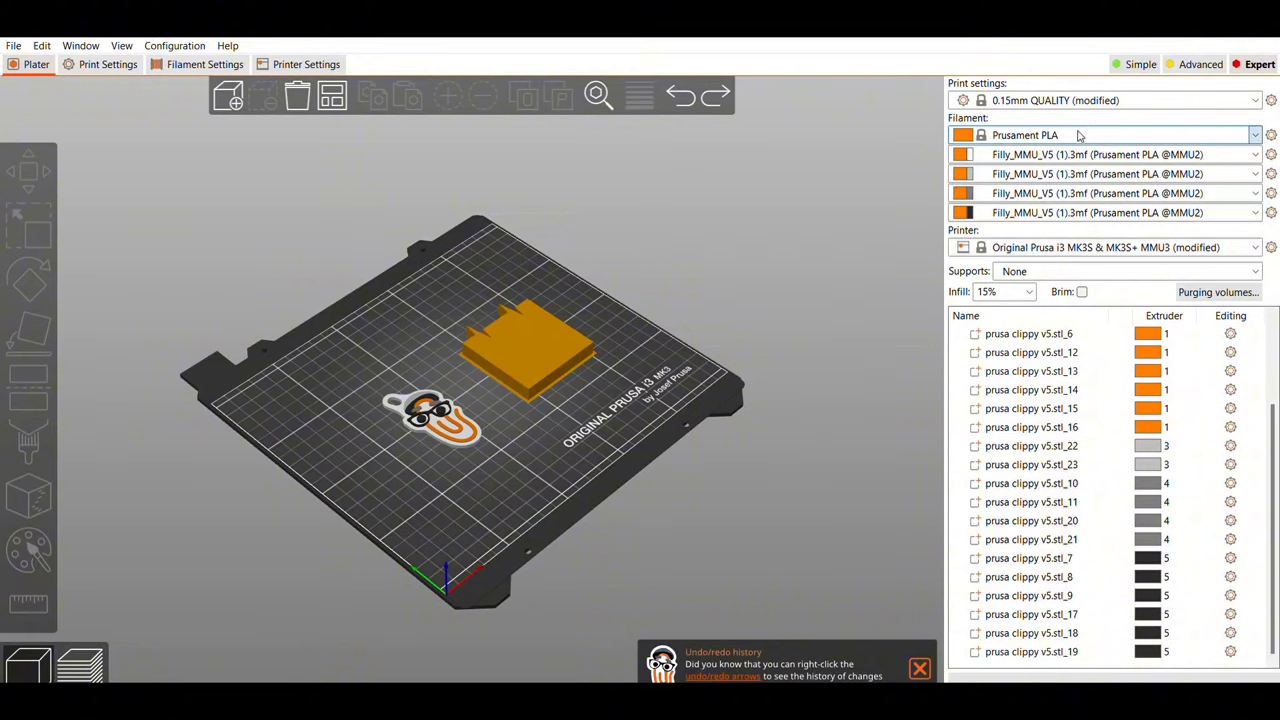
pyautogui.click(1052, 183)
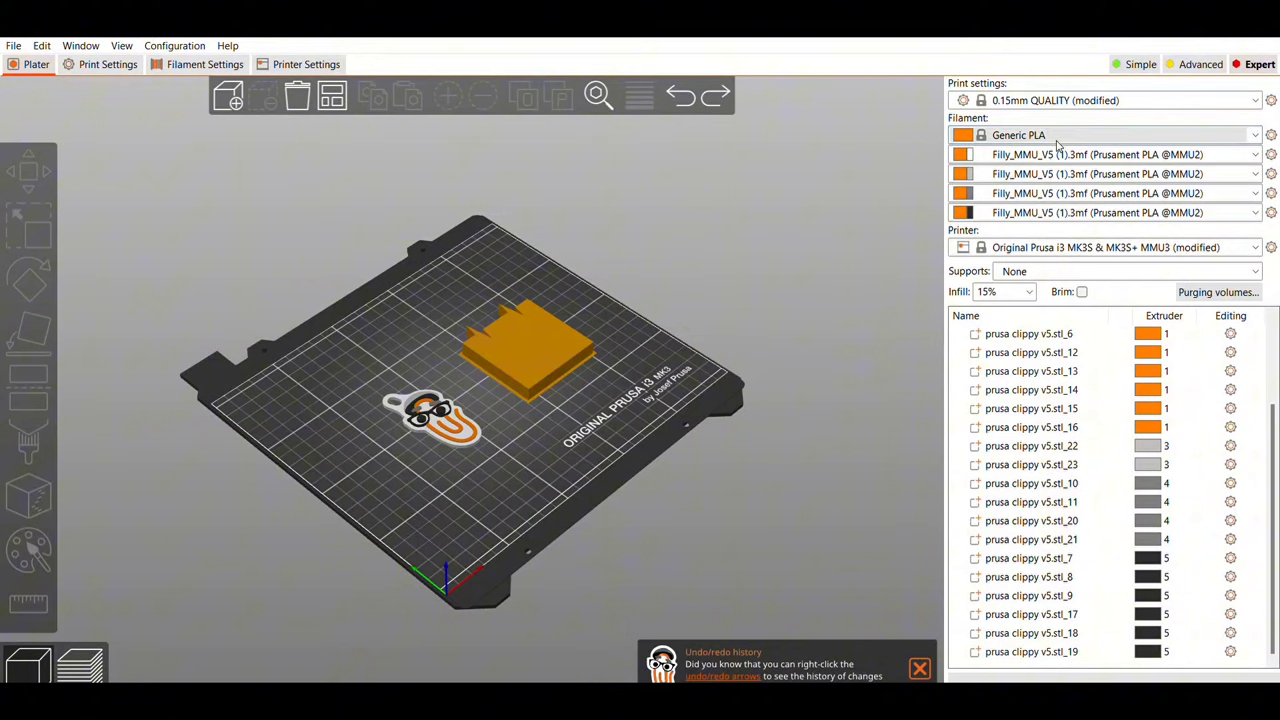
pyautogui.click(1058, 152)
pyautogui.click(1037, 199)
pyautogui.click(1033, 176)
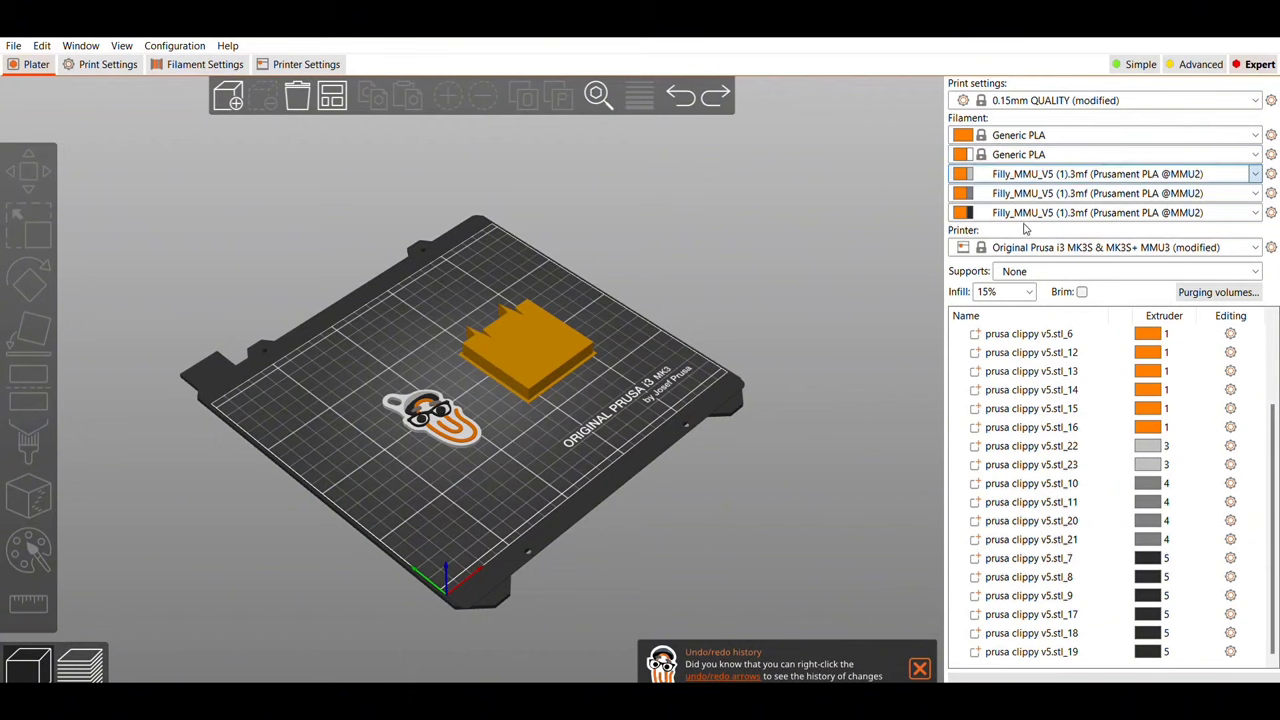
pyautogui.click(1027, 229)
pyautogui.click(1030, 190)
pyautogui.click(1018, 240)
pyautogui.click(1030, 212)
pyautogui.click(1022, 256)
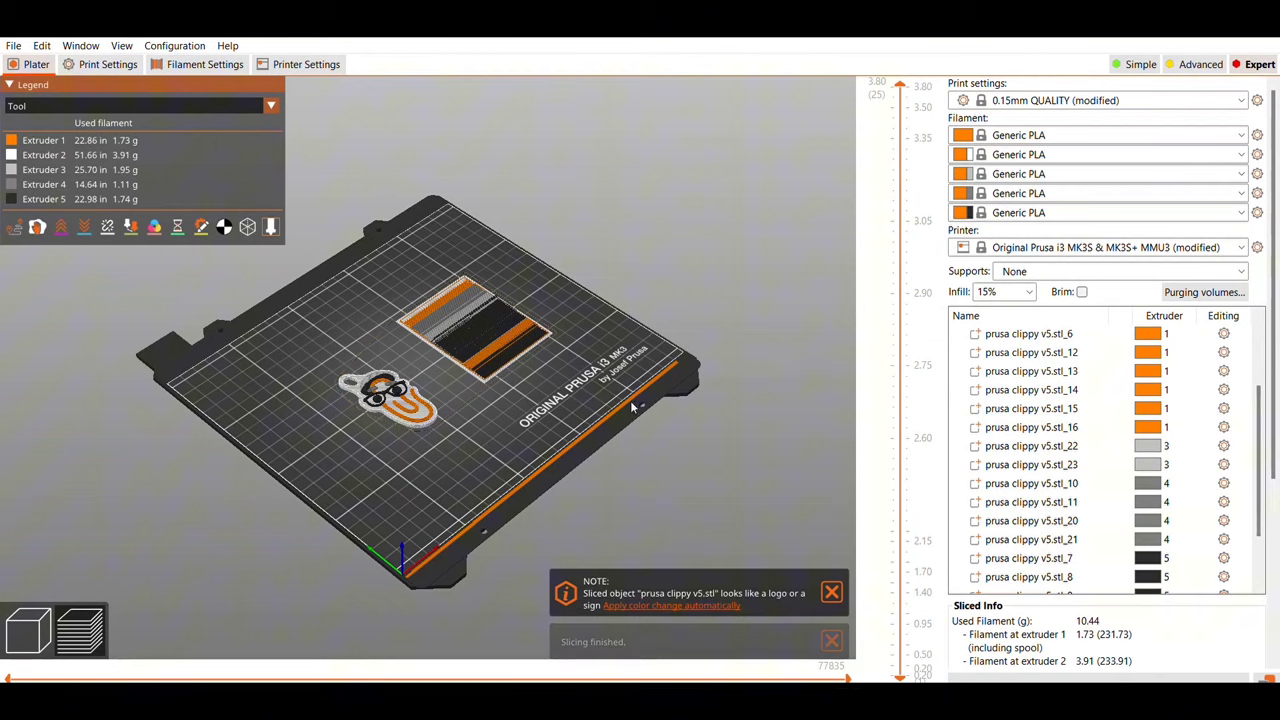
pyautogui.moveTo(556, 398); pyautogui.dragTo(528, 408)
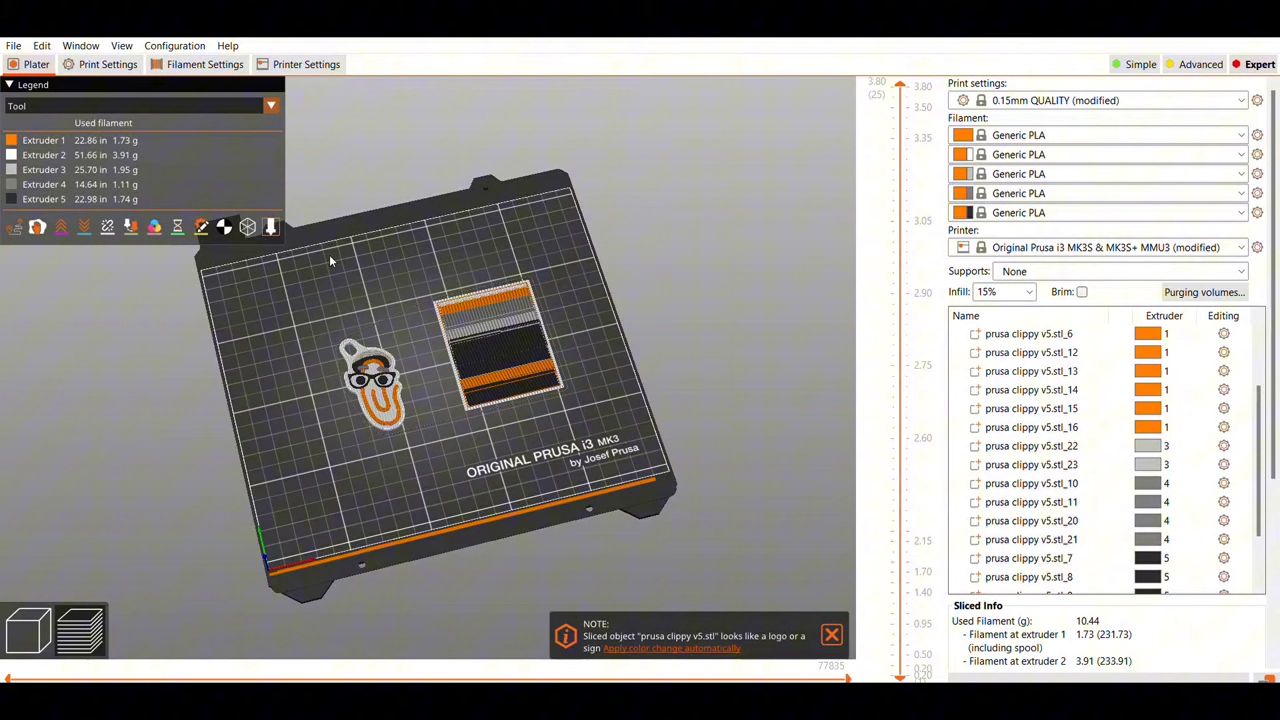
pyautogui.scroll(-4, 1130, 652)
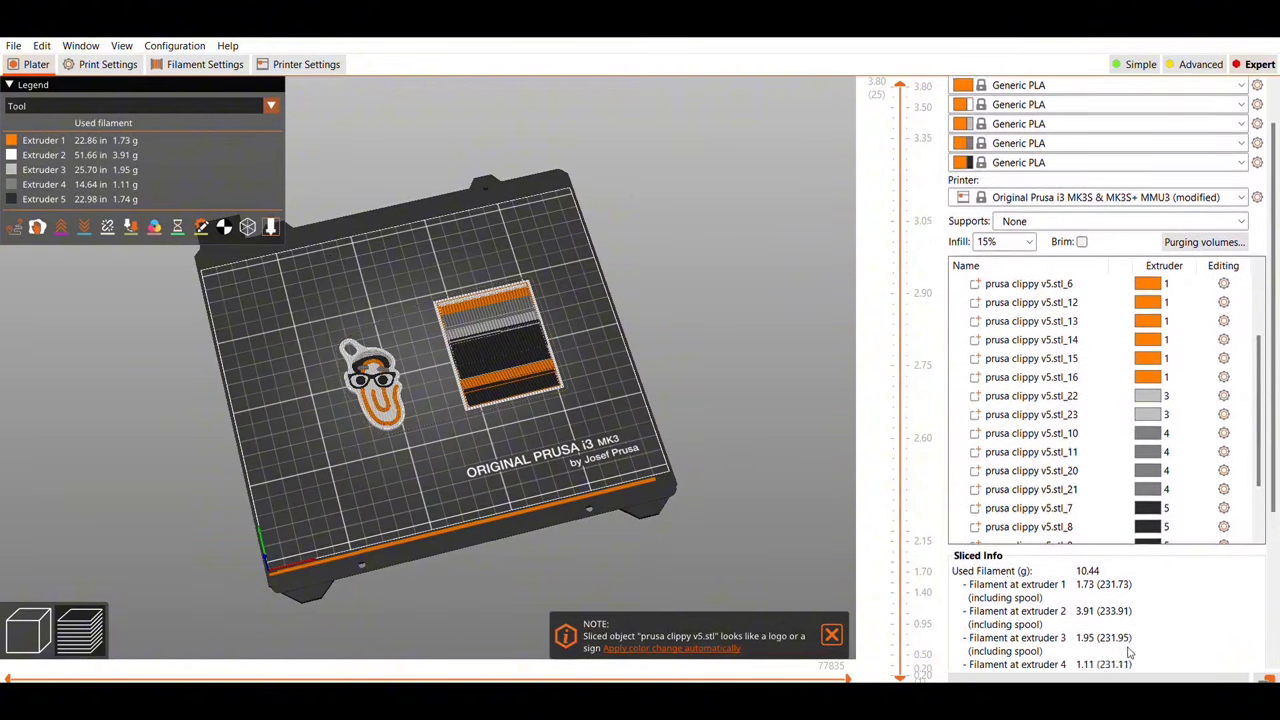
pyautogui.scroll(-6, 1130, 652)
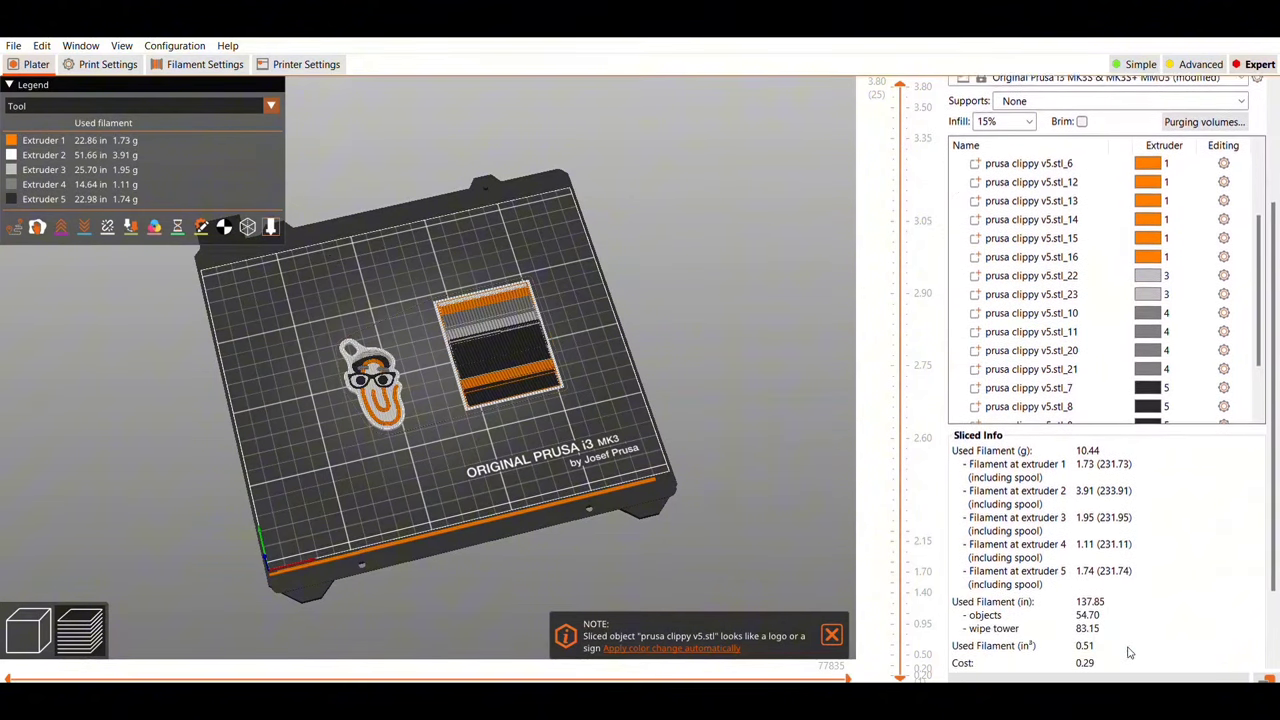
pyautogui.scroll(-3, 1130, 652)
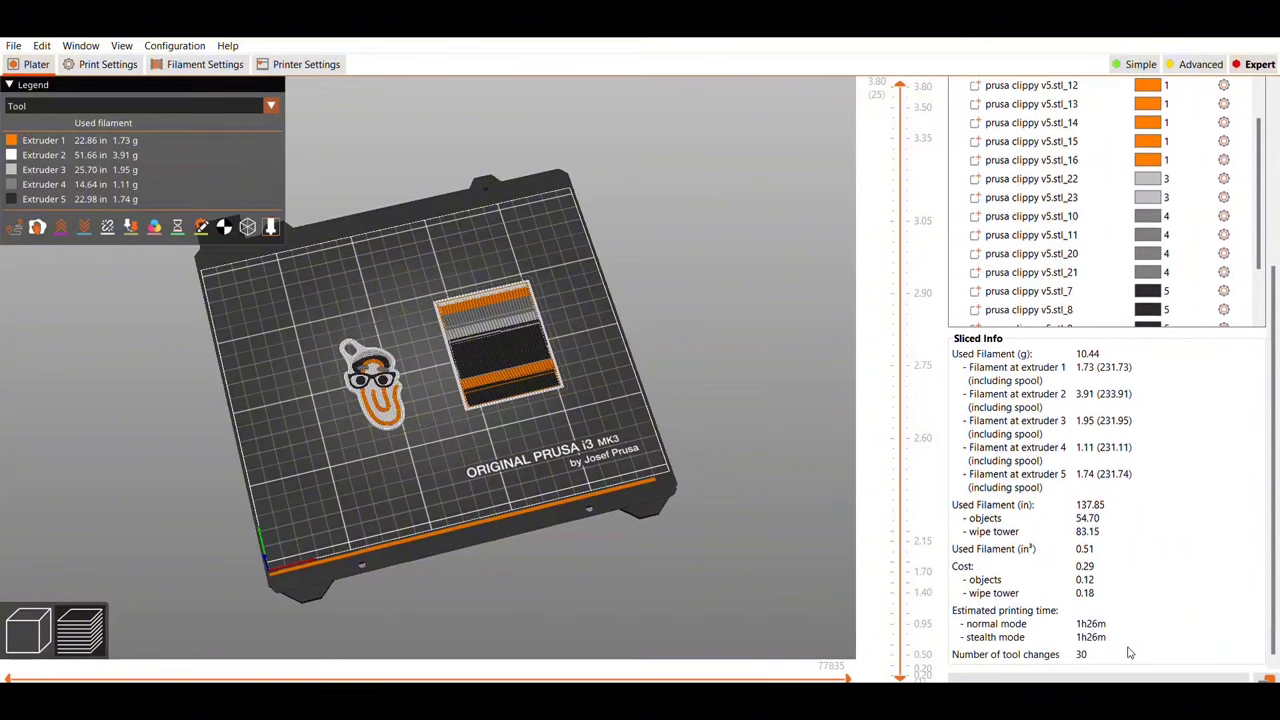